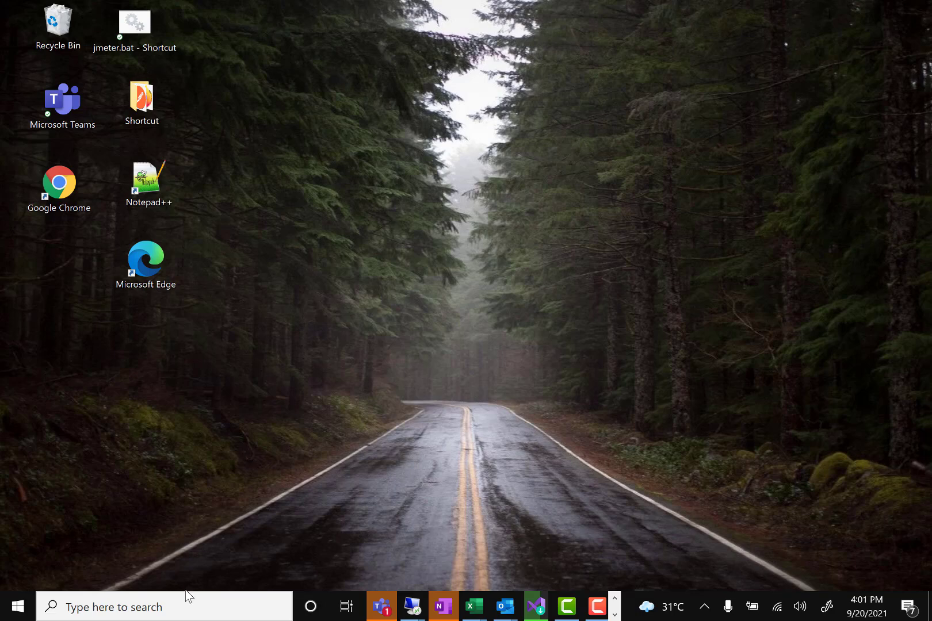
Step: Open Windows search from the taskbar search box
left_click(189, 605)
Step: Search for 'Add' and open the Add or remove programs settings page
type("Add")
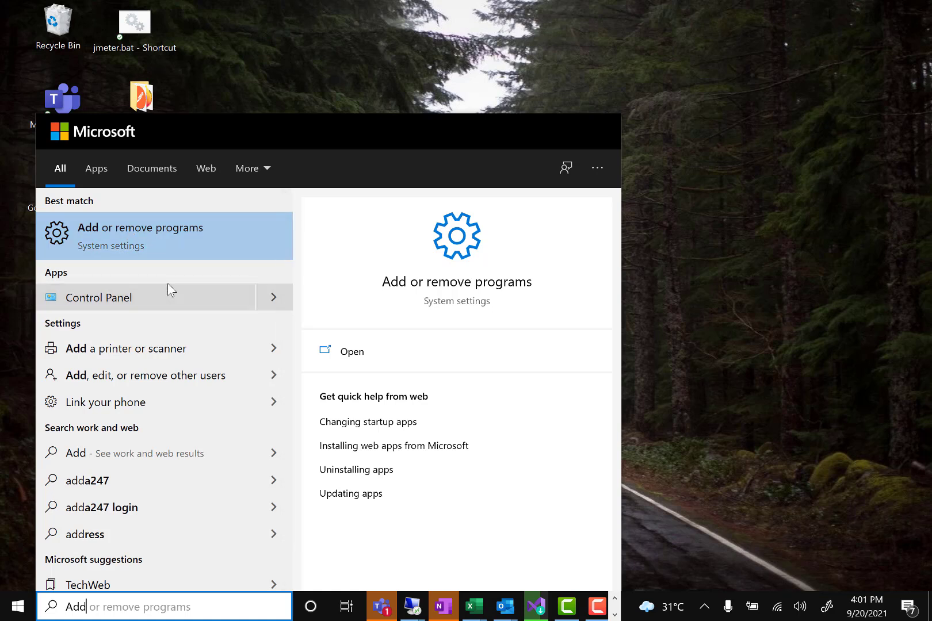
left_click(190, 246)
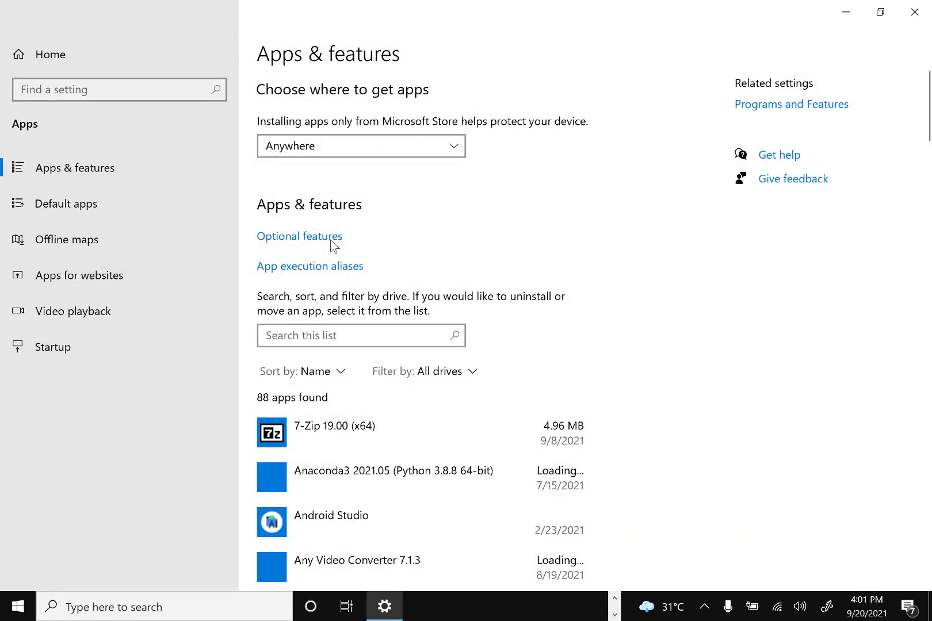
Step: Filter apps by 'Visual St', confirm Visual Studio Community 2019 is 16.11.1, then minimize Settings
left_click(330, 341)
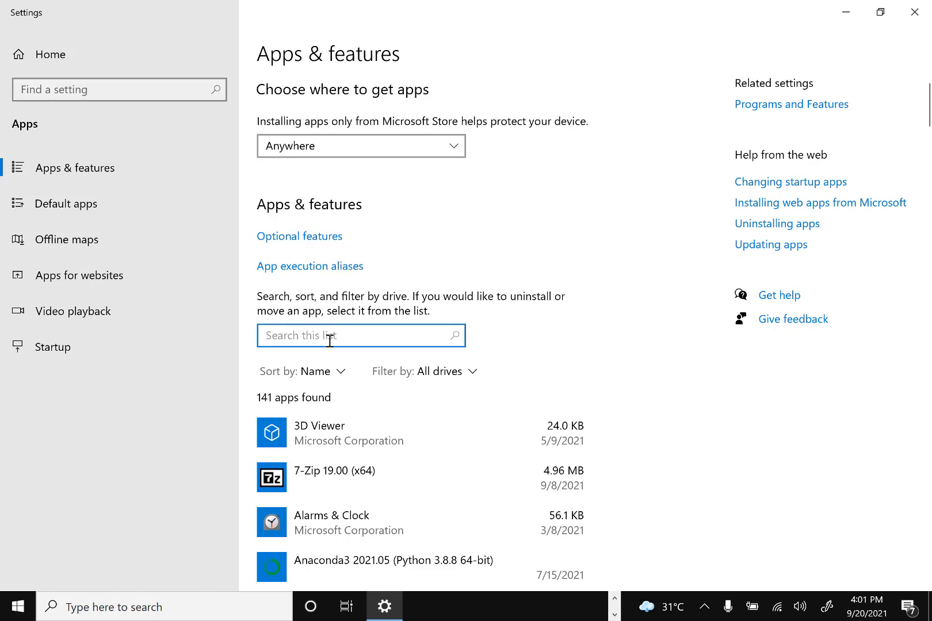
type("Visual ")
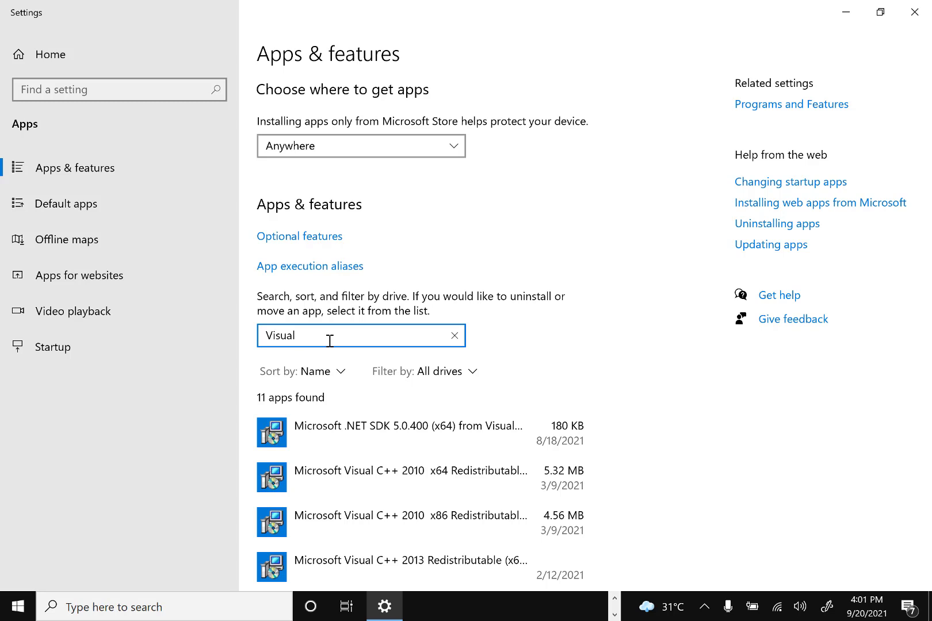
type("St")
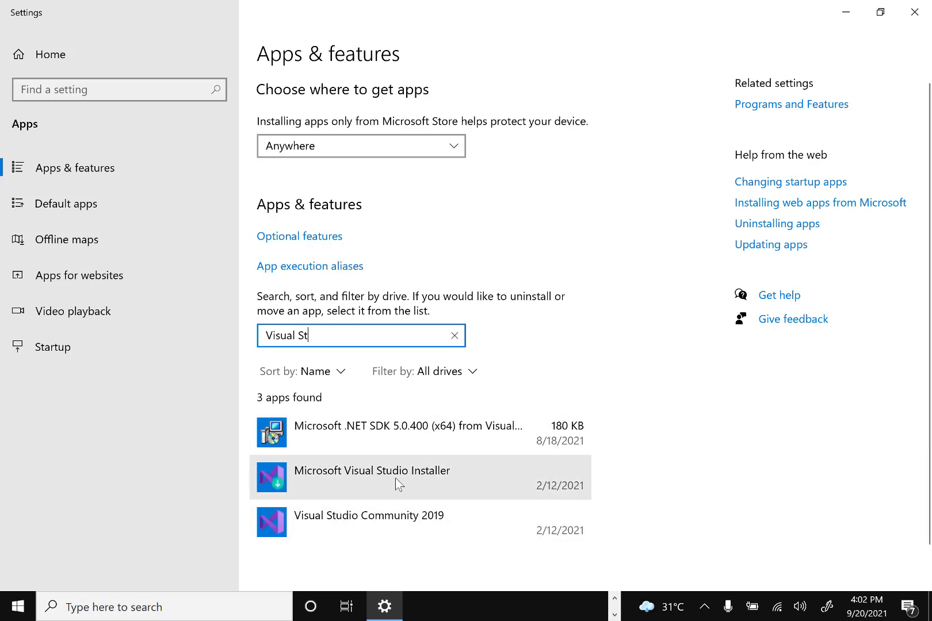
left_click(411, 532)
scroll(808, 493, "down", 2)
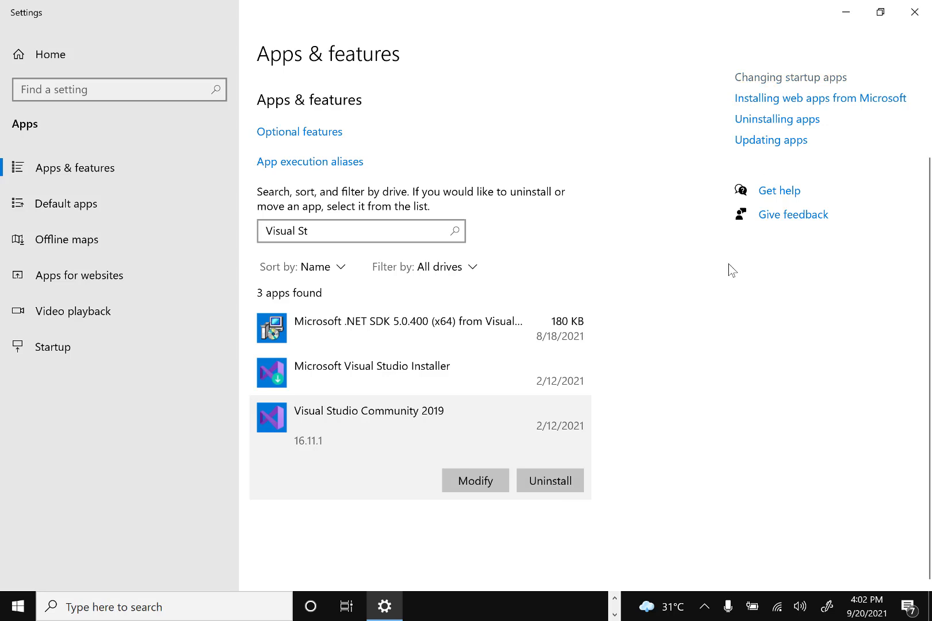
left_click(846, 12)
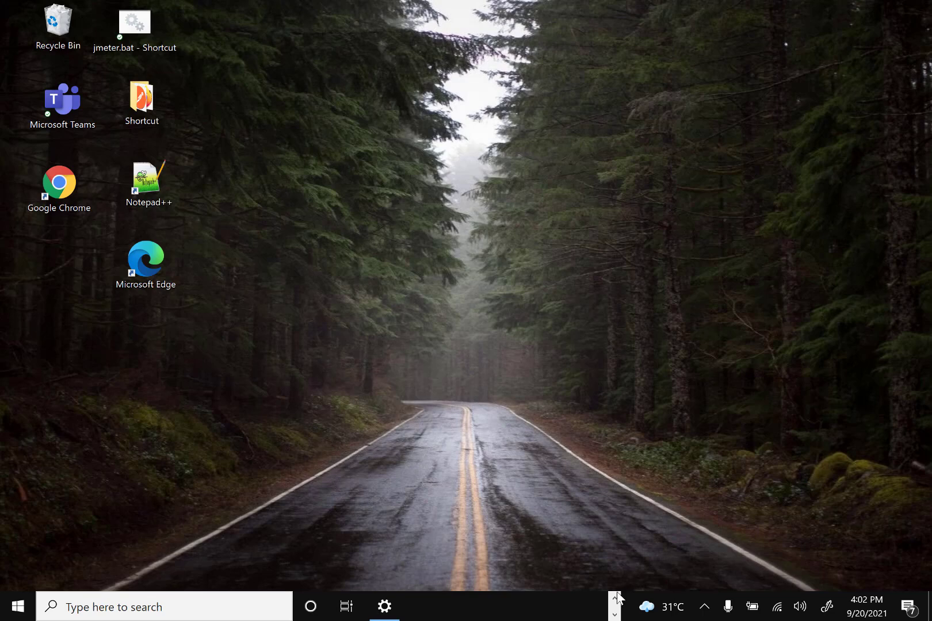
Step: Bring the Visual Studio Installer window back from the taskbar and shift it slightly
left_click(615, 599)
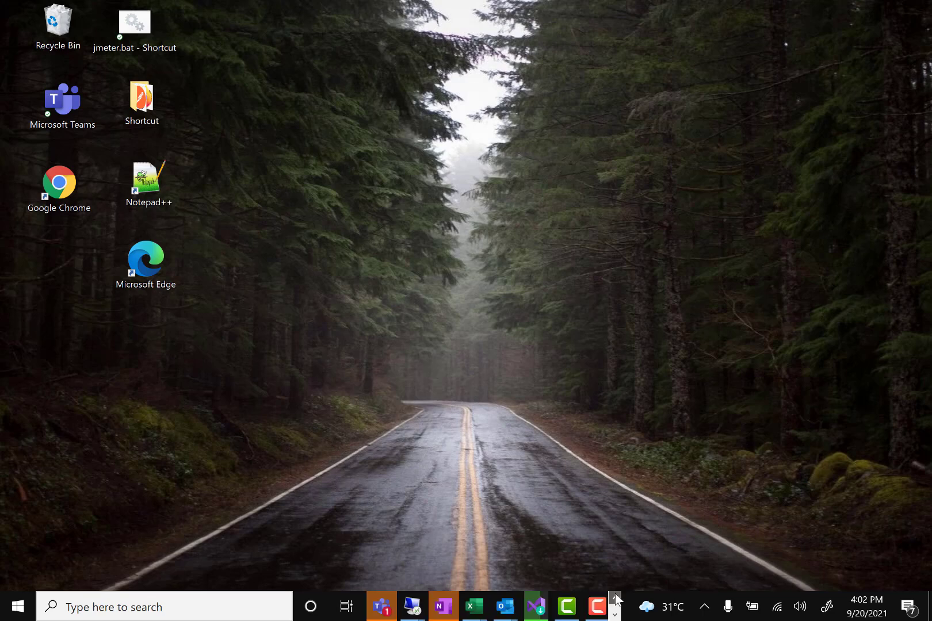
left_click(536, 606)
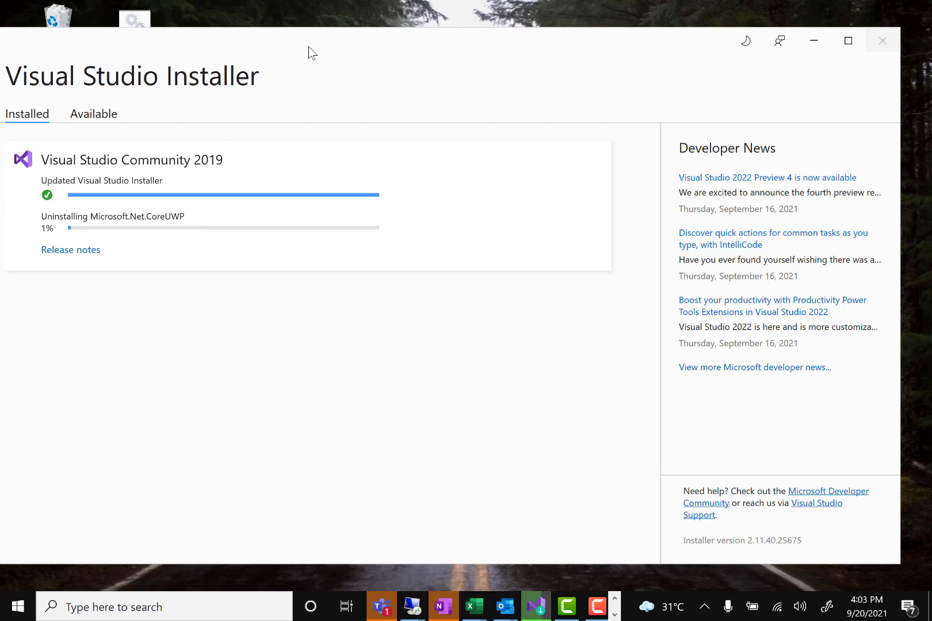
left_click_drag(308, 51, 340, 57)
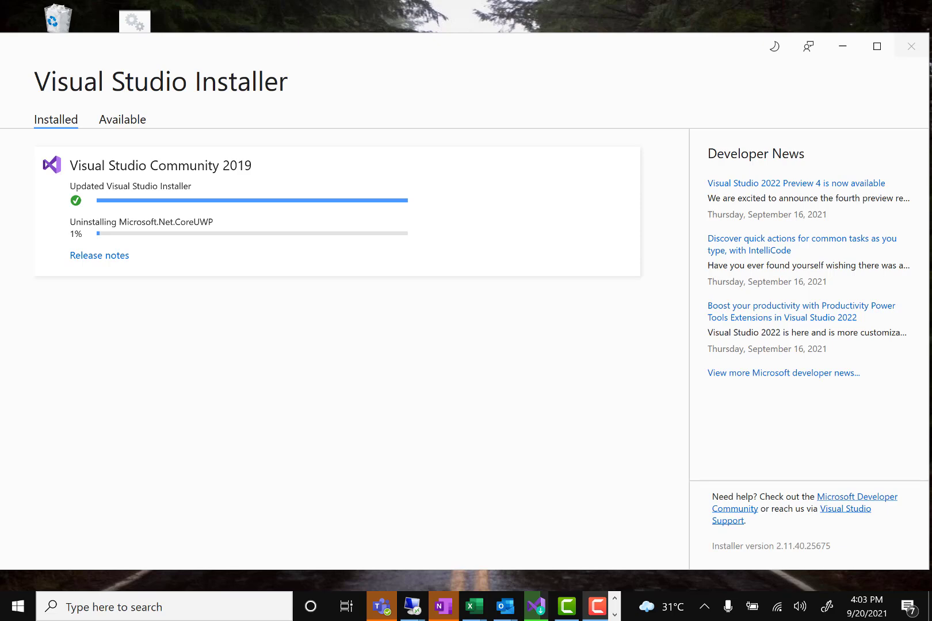
scroll(489, 607, "down", 1)
Step: Find release 16.9.11 in Chrome's Visual Studio 2019 release table and download its Enterprise installer
left_click(412, 606)
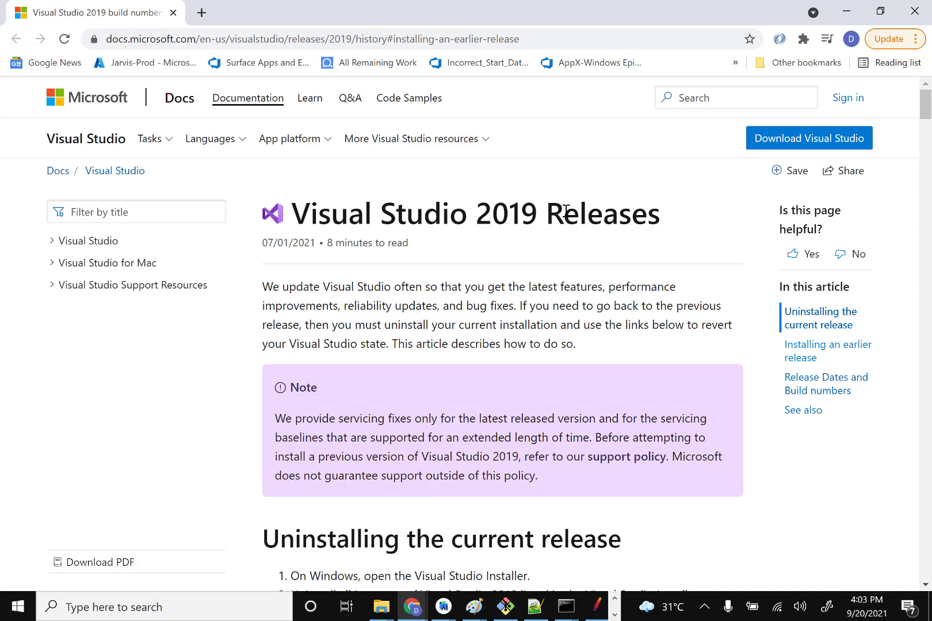
scroll(516, 436, "down", 15)
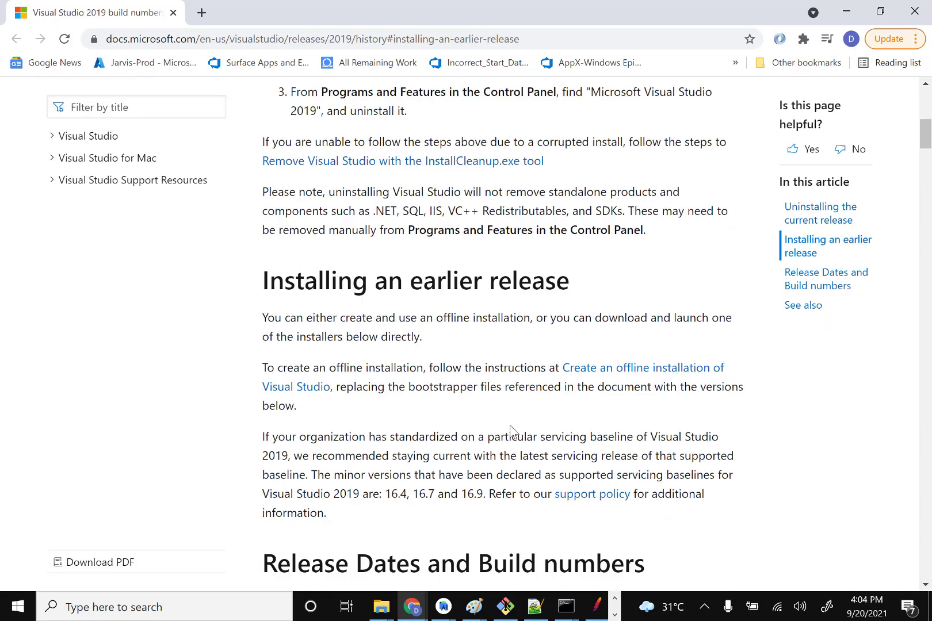
scroll(510, 426, "down", 3)
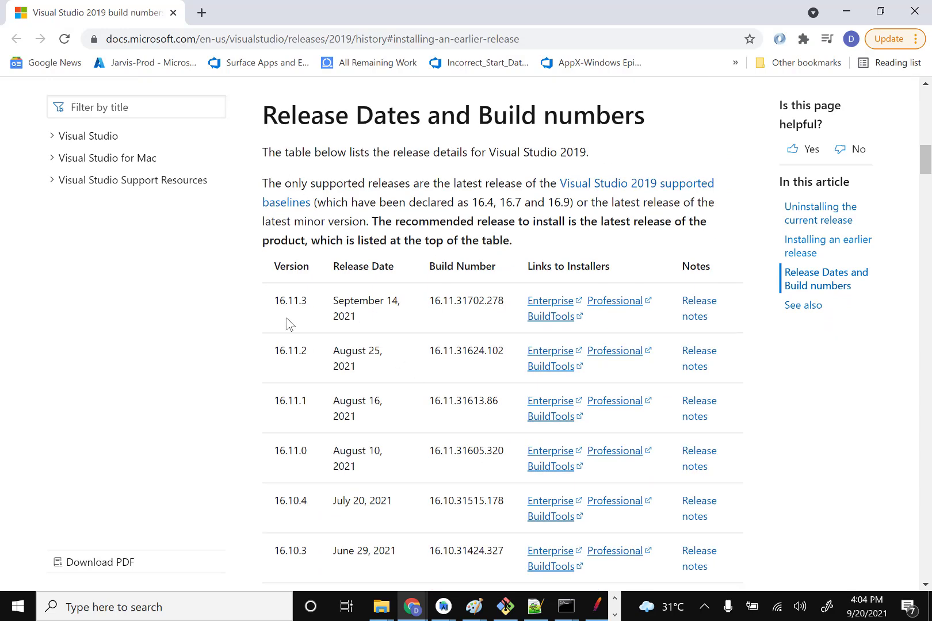
left_click_drag(277, 302, 315, 305)
scroll(254, 475, "down", 5)
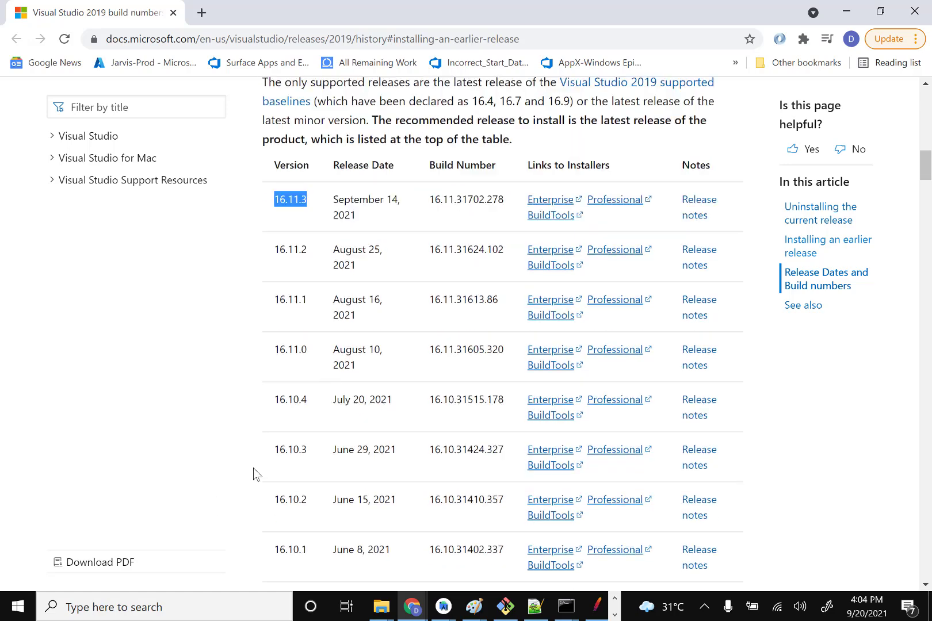
scroll(254, 474, "down", 2)
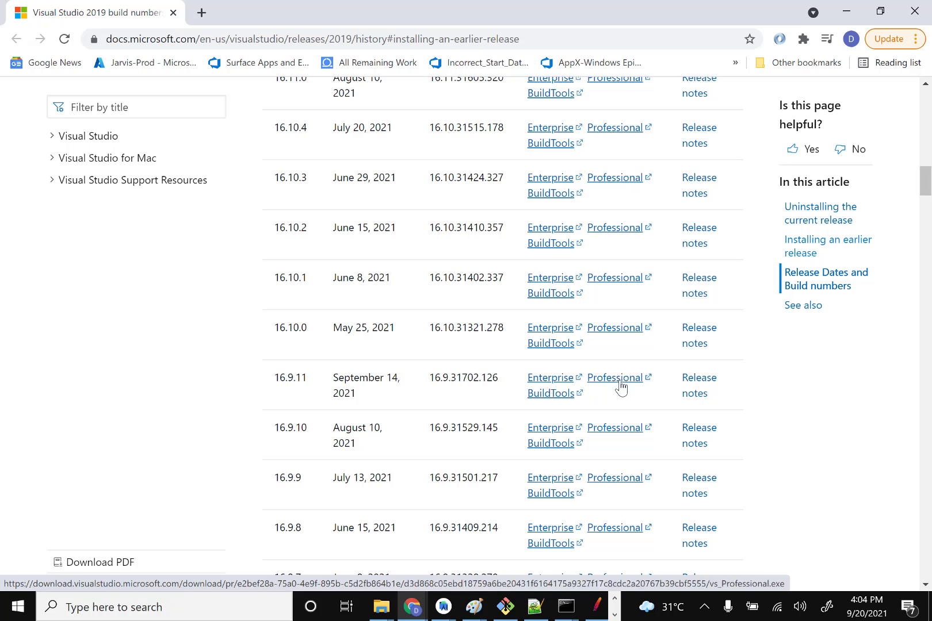
left_click(551, 378)
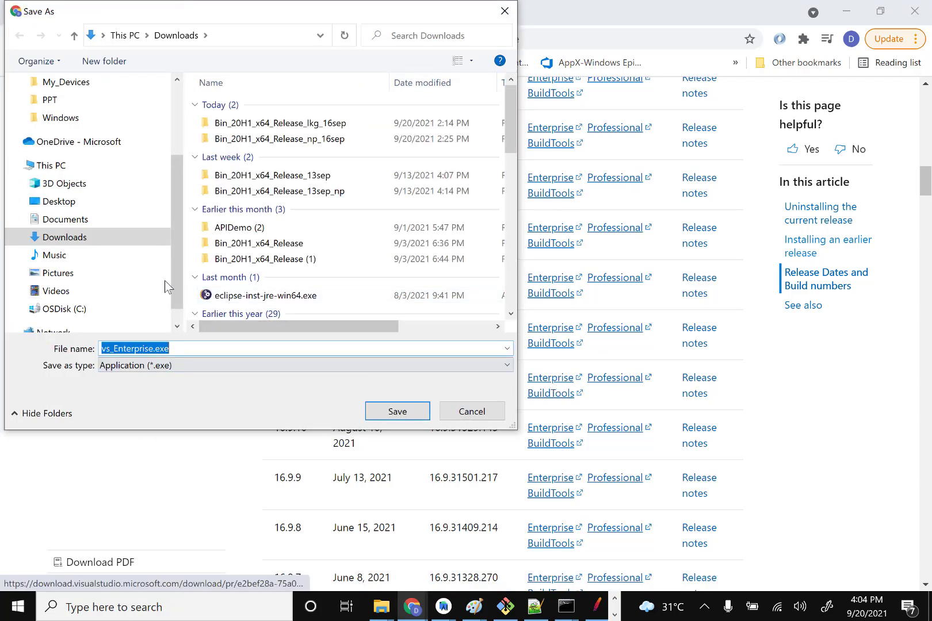
Step: Save vs_Enterprise.exe to the Downloads folder
left_click_drag(176, 276, 180, 207)
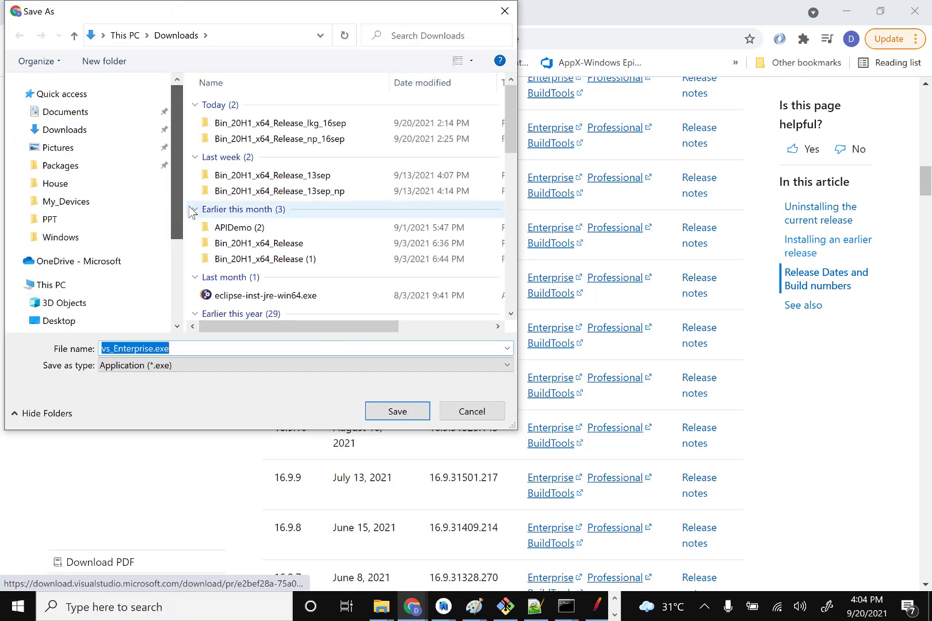
left_click(389, 412)
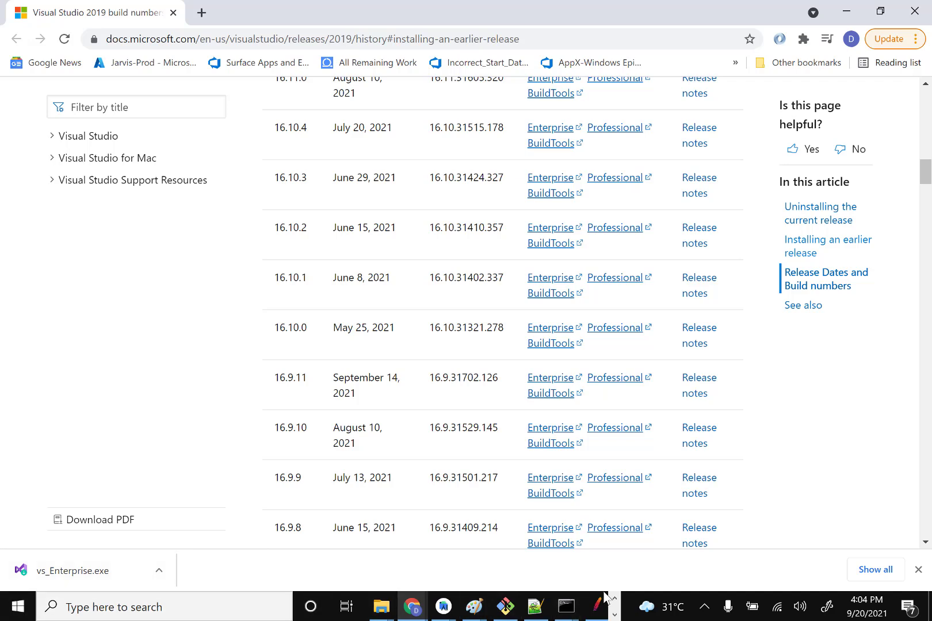
left_click(614, 609)
Step: Uninstall Microsoft Visual Studio Installer and its Visual Studio installations from Apps & features
left_click(614, 615)
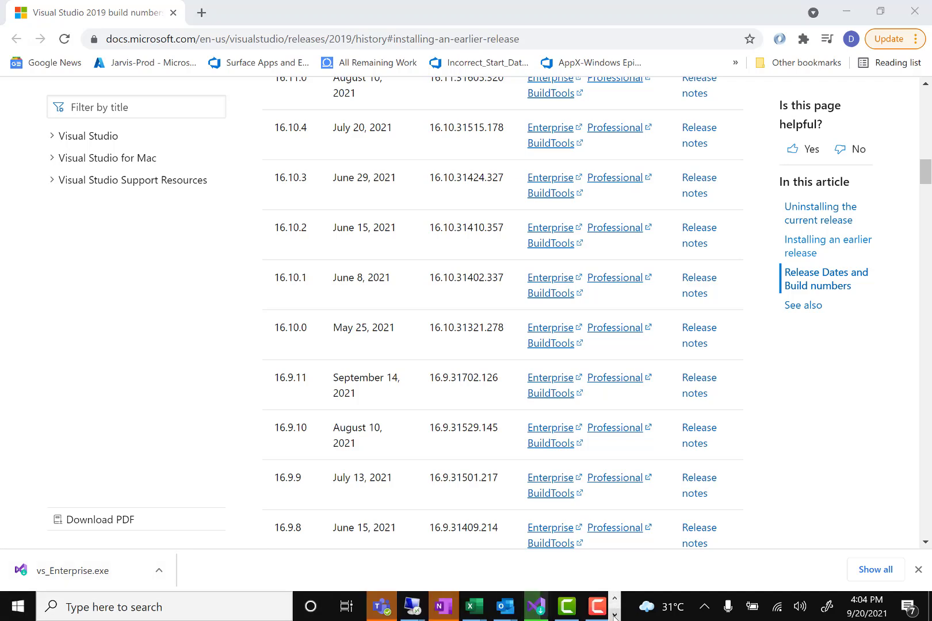
left_click(535, 607)
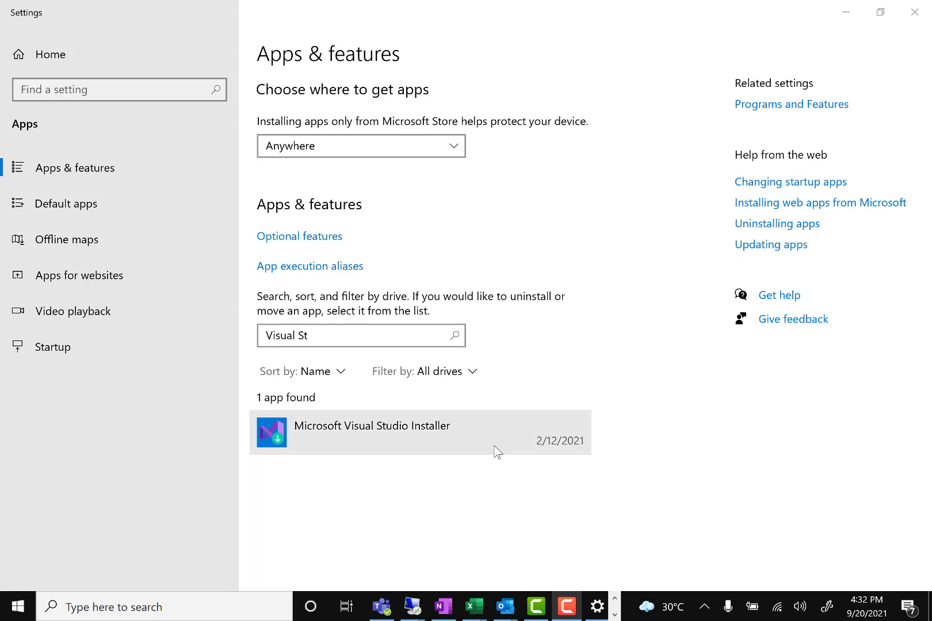
left_click(470, 429)
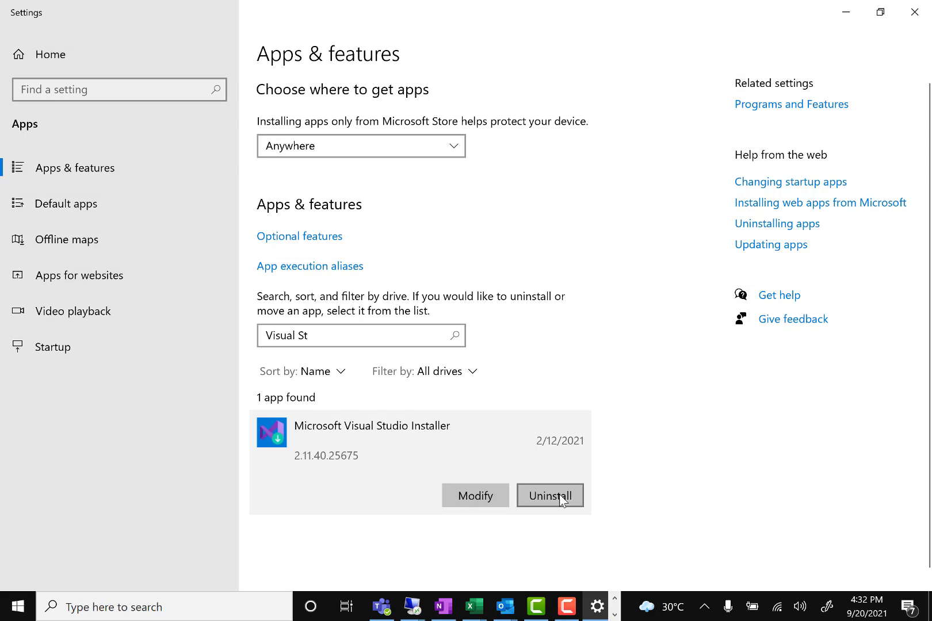
left_click(554, 498)
left_click(615, 460)
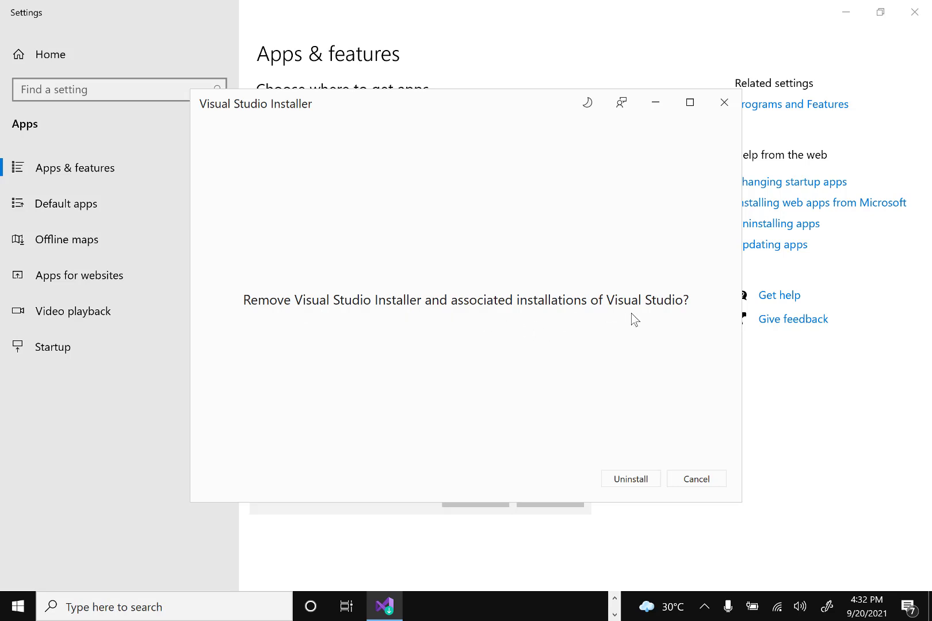
left_click(632, 483)
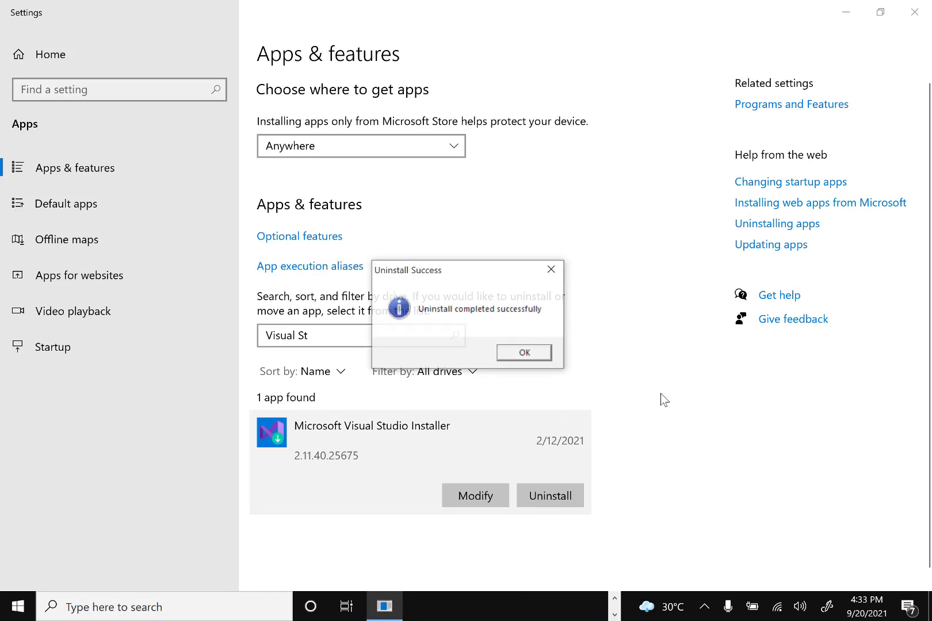
left_click(524, 357)
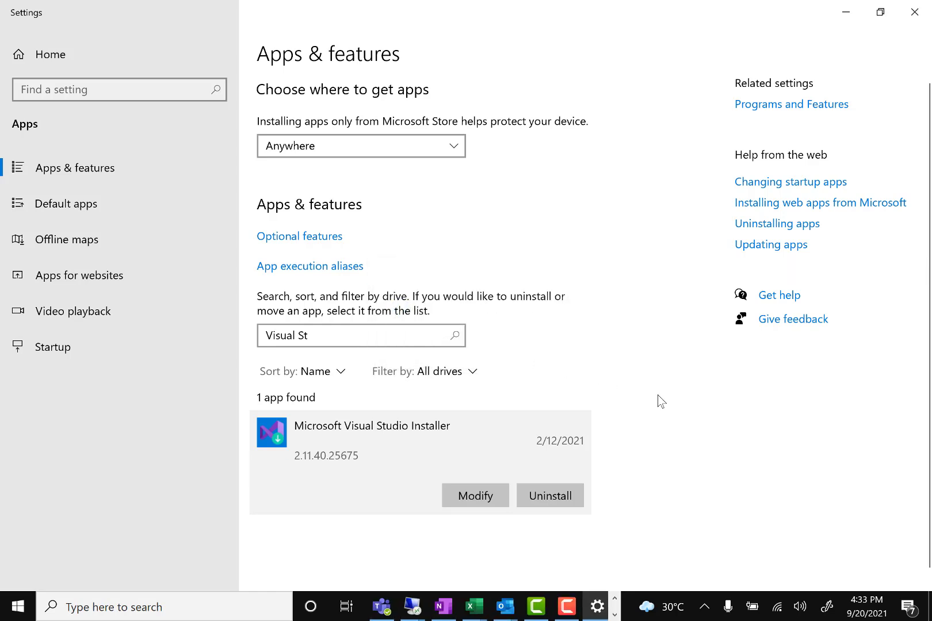
left_click(455, 336)
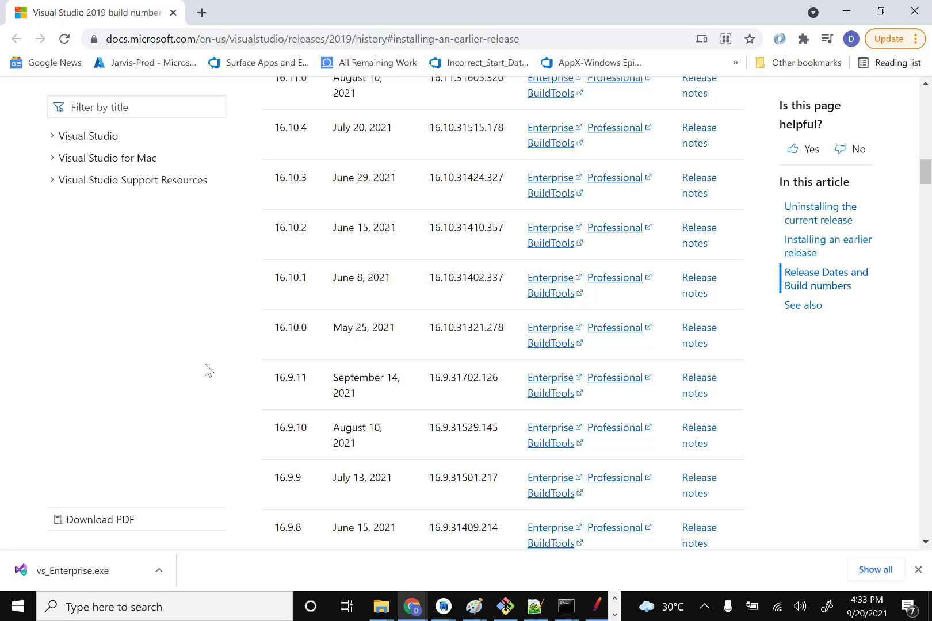
Step: Run the downloaded vs_Enterprise.exe from Chrome's download bar
left_click(102, 571)
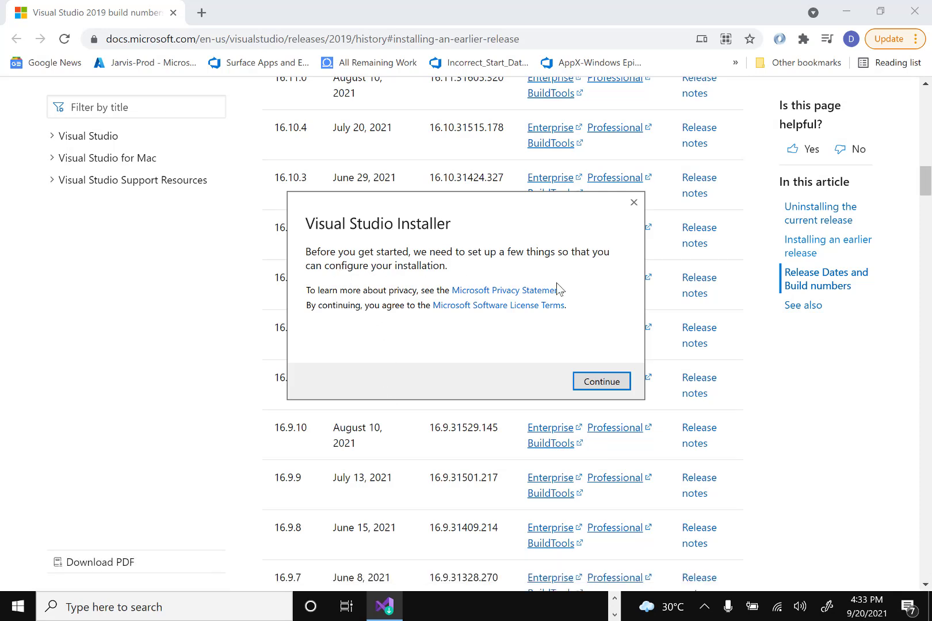
Step: Continue the installer setup until the Enterprise 2019 16.9.11 workload screen appears
left_click(597, 383)
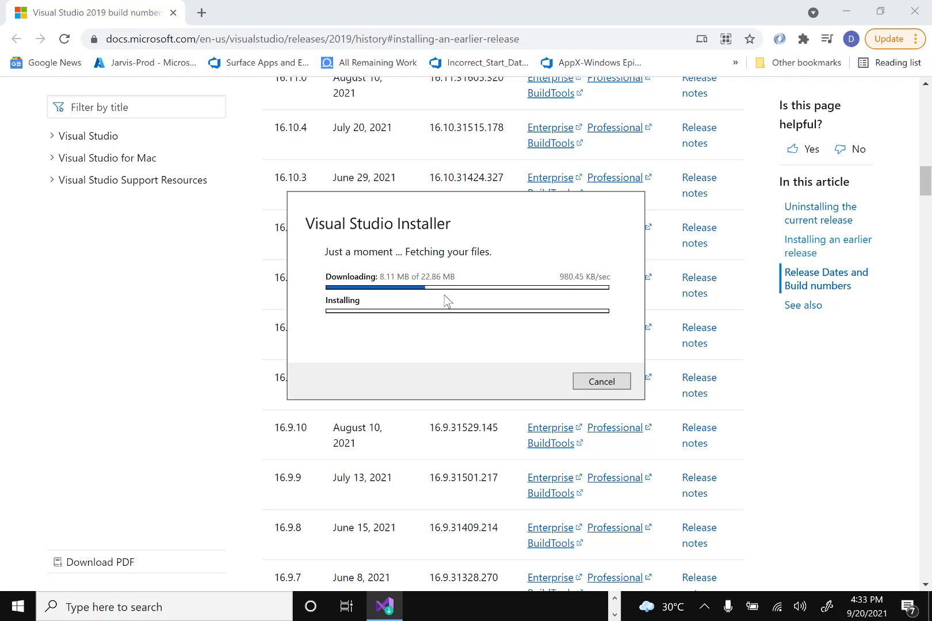
left_click_drag(502, 202, 326, 199)
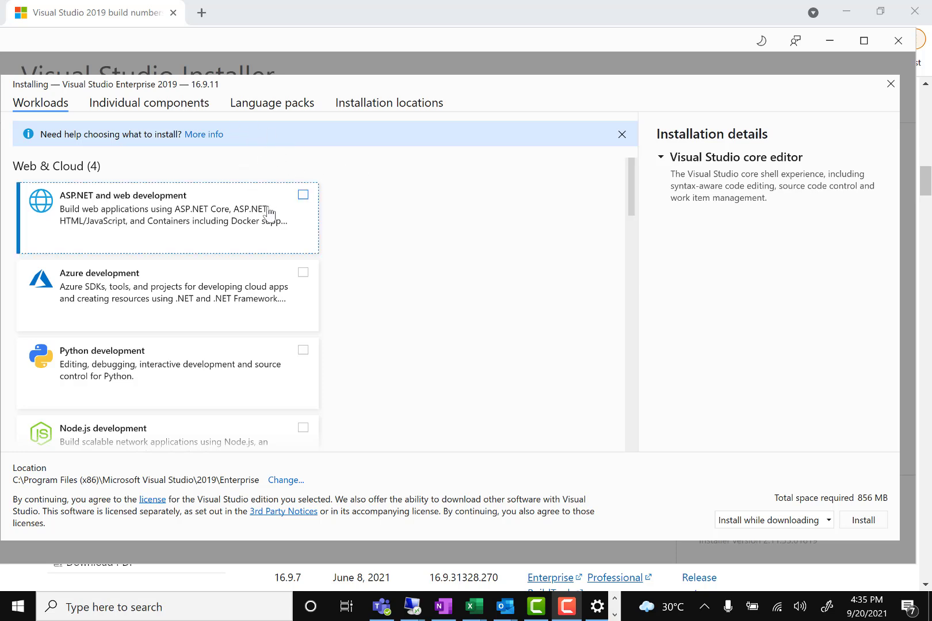
Step: Select the ASP.NET and web, Azure, Python and Node.js development workloads
left_click(303, 196)
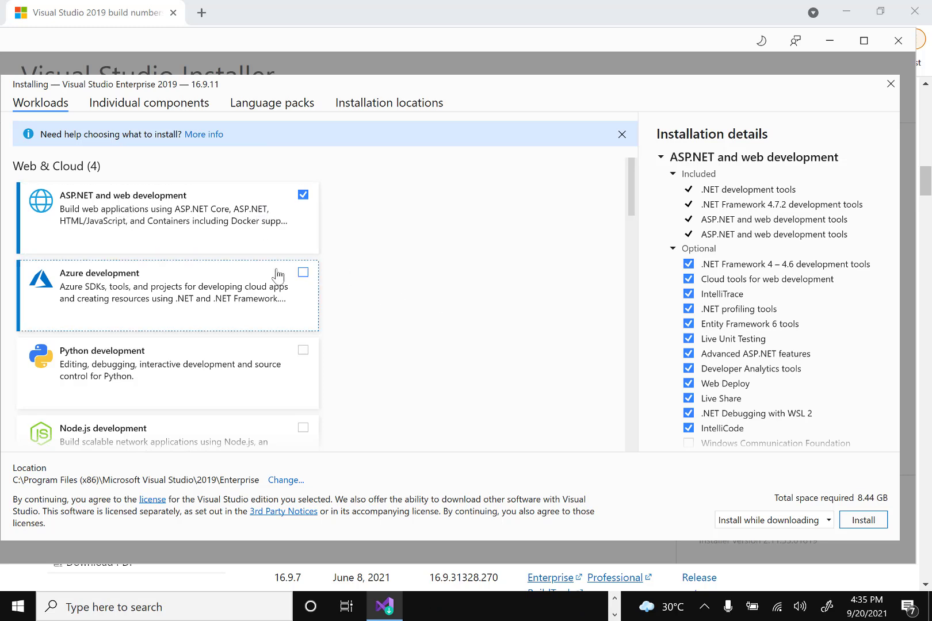
left_click(303, 274)
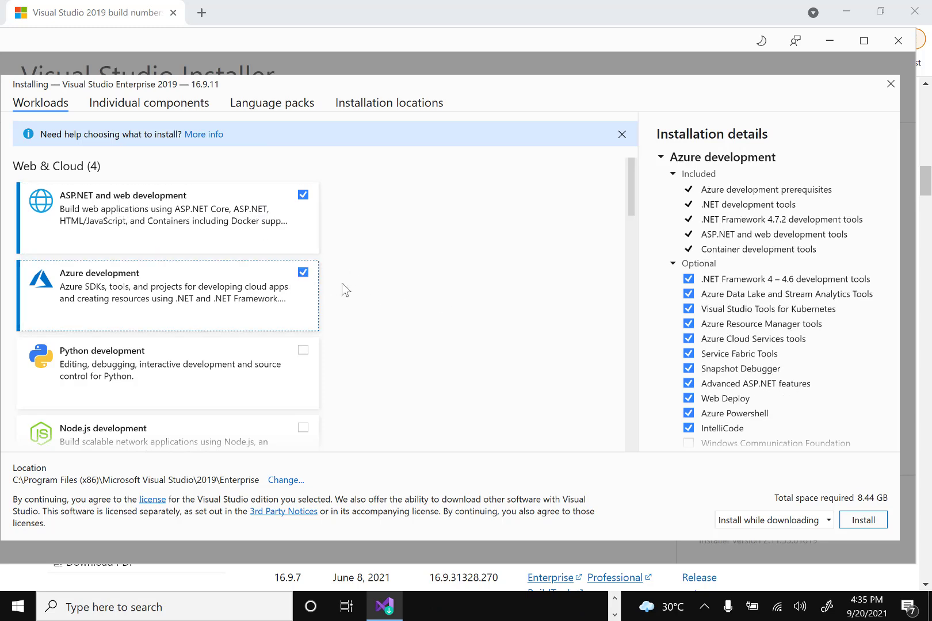
scroll(345, 328, "down", 1)
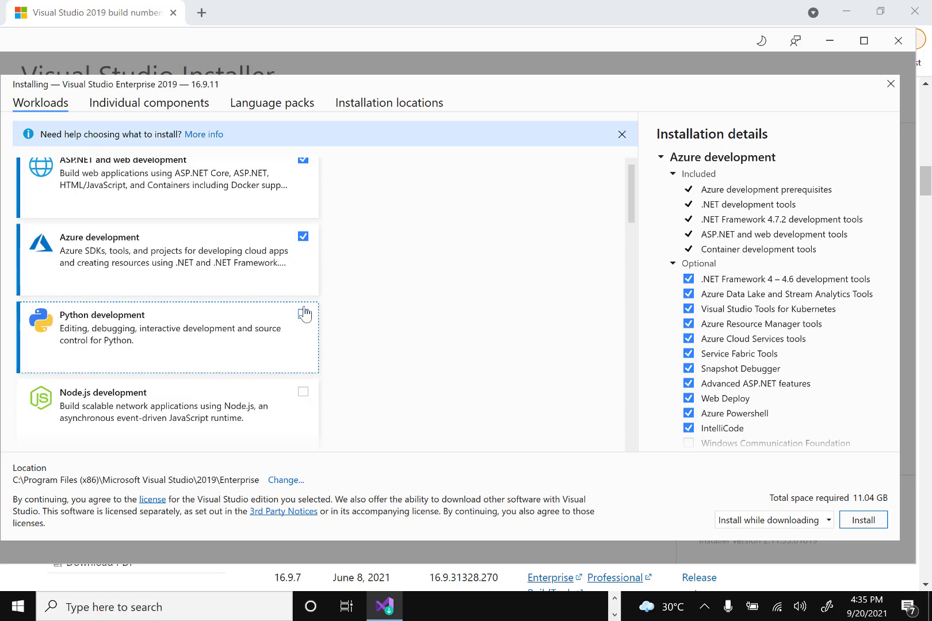
scroll(303, 313, "down", 2)
left_click(303, 244)
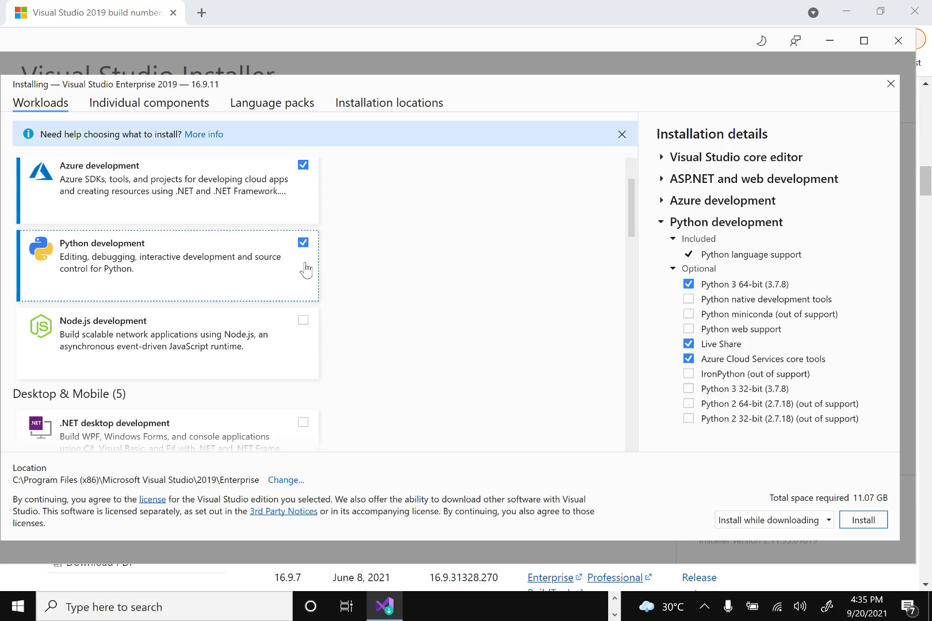
left_click(304, 321)
Step: Add the .NET desktop, Desktop C++ and Universal Windows Platform workloads
scroll(345, 343, "down", 2)
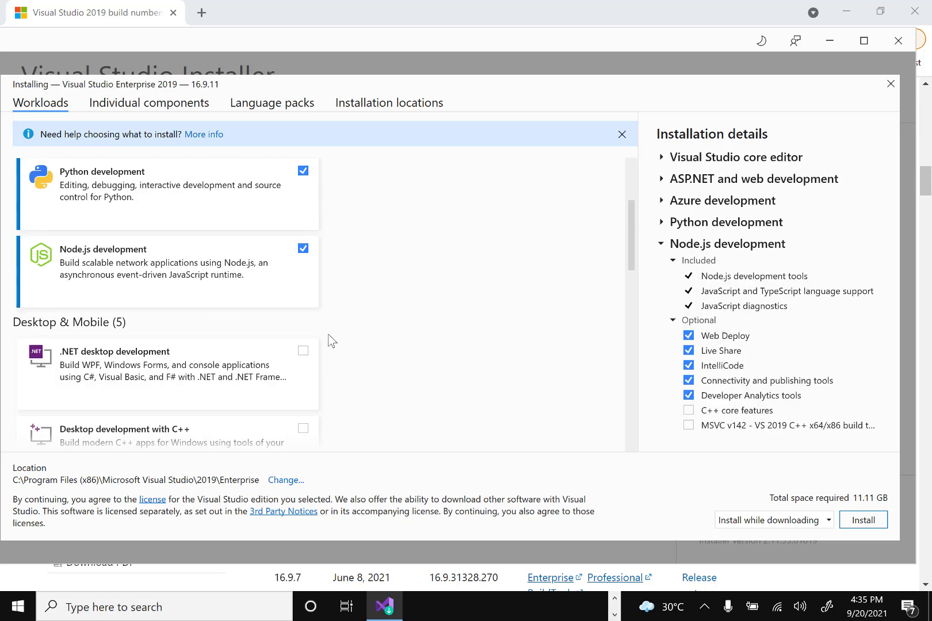
left_click(304, 350)
scroll(334, 363, "down", 3)
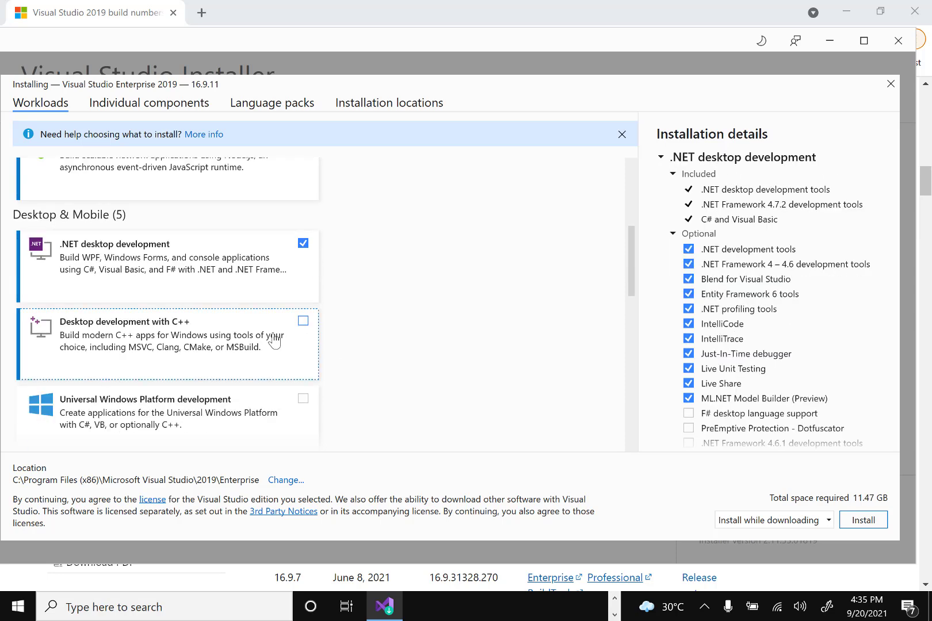
scroll(291, 313, "down", 1)
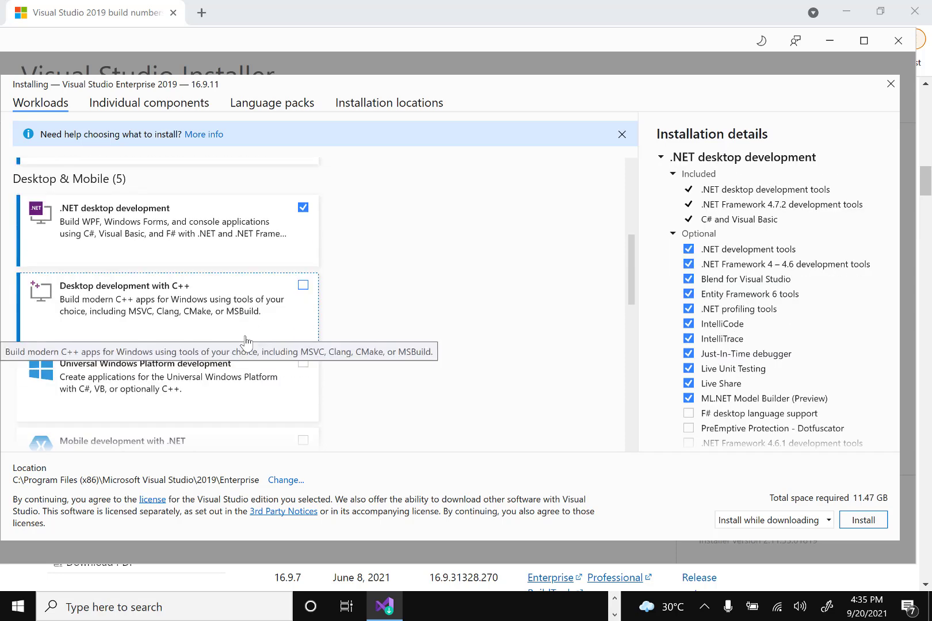
left_click(304, 286)
scroll(339, 319, "down", 2)
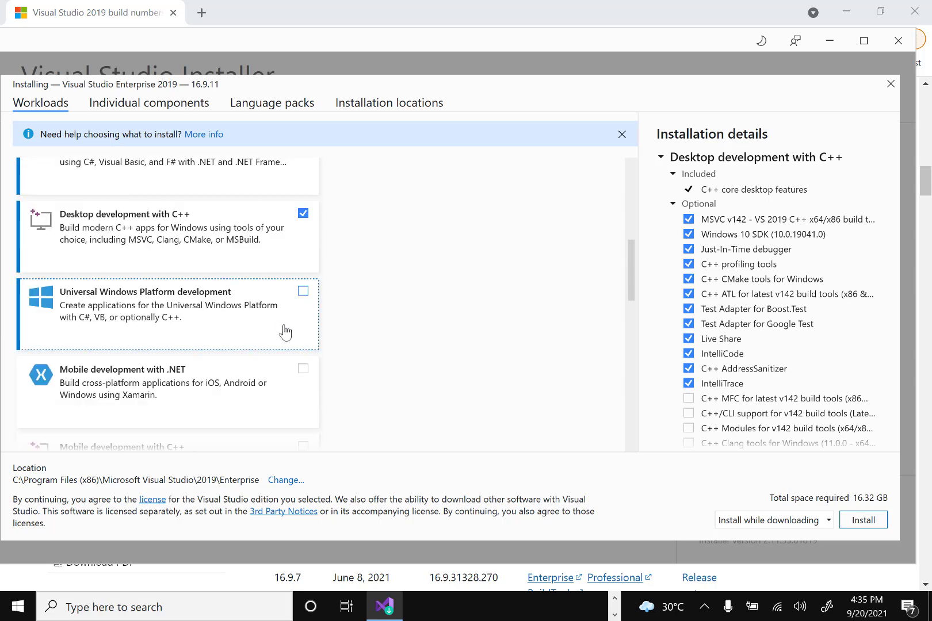
left_click(294, 295)
scroll(362, 330, "down", 3)
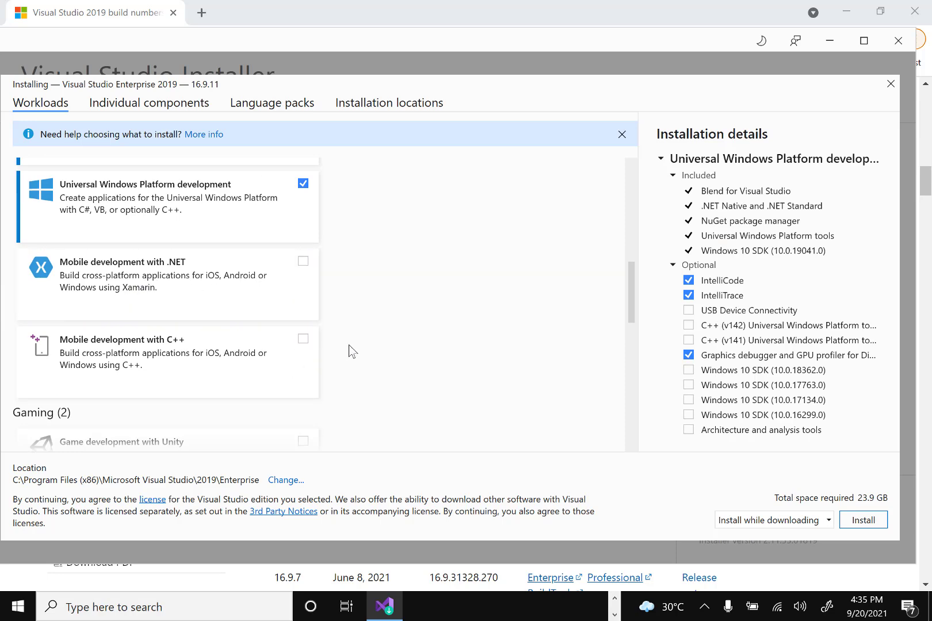
scroll(349, 348, "down", 2)
scroll(322, 362, "down", 7)
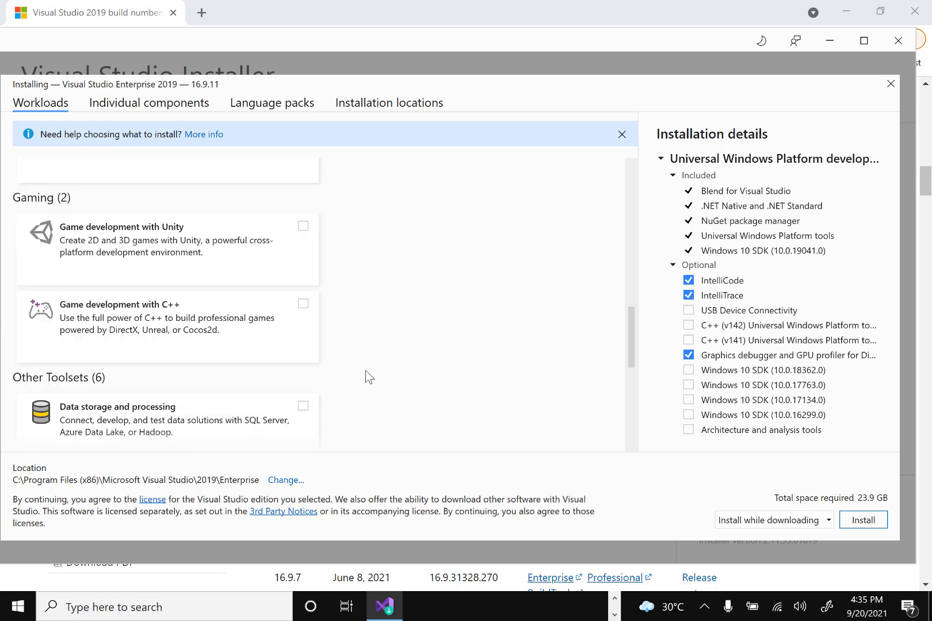
scroll(368, 378, "down", 4)
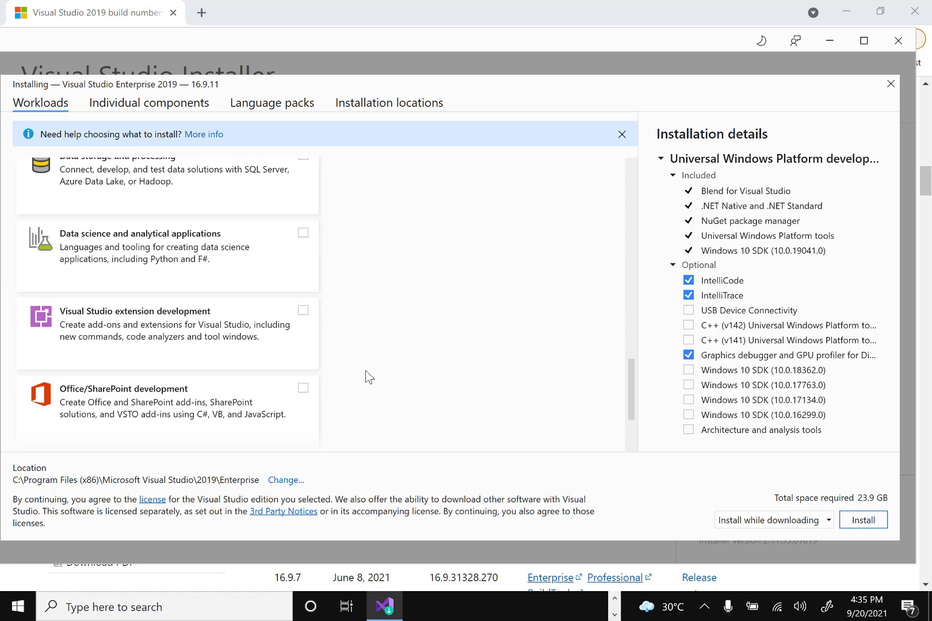
scroll(369, 378, "down", 4)
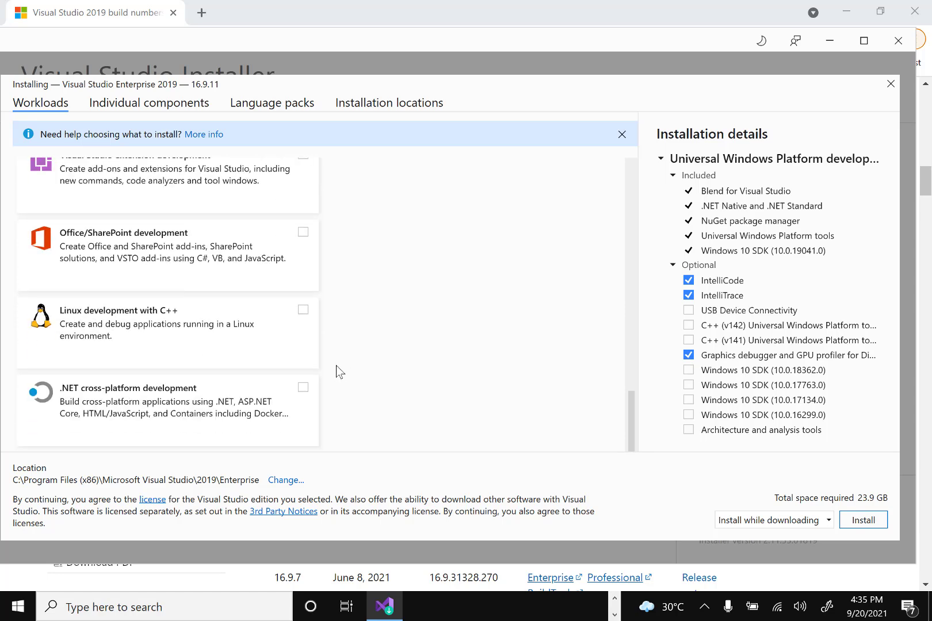
scroll(341, 365, "up", 8)
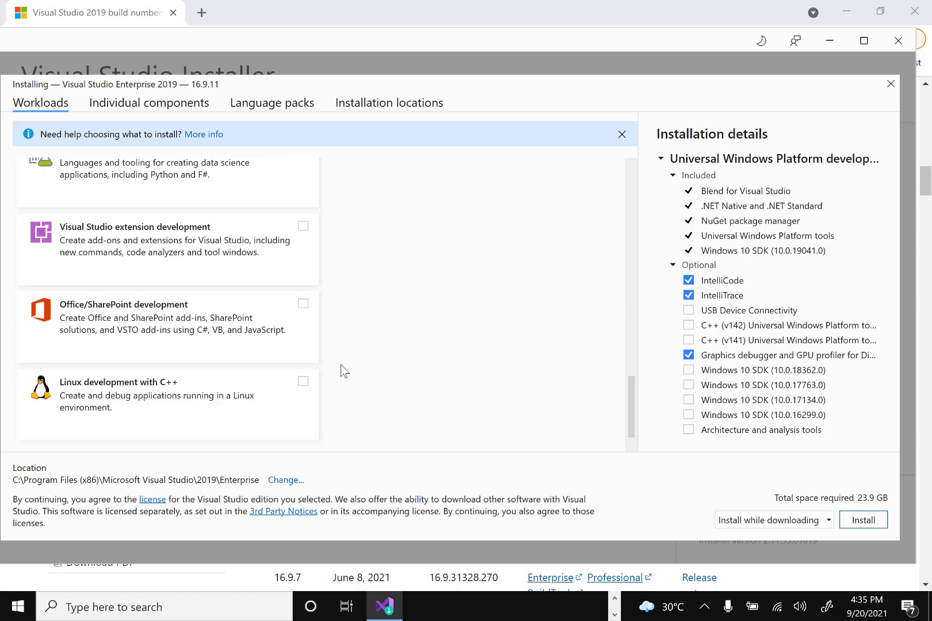
scroll(340, 364, "up", 13)
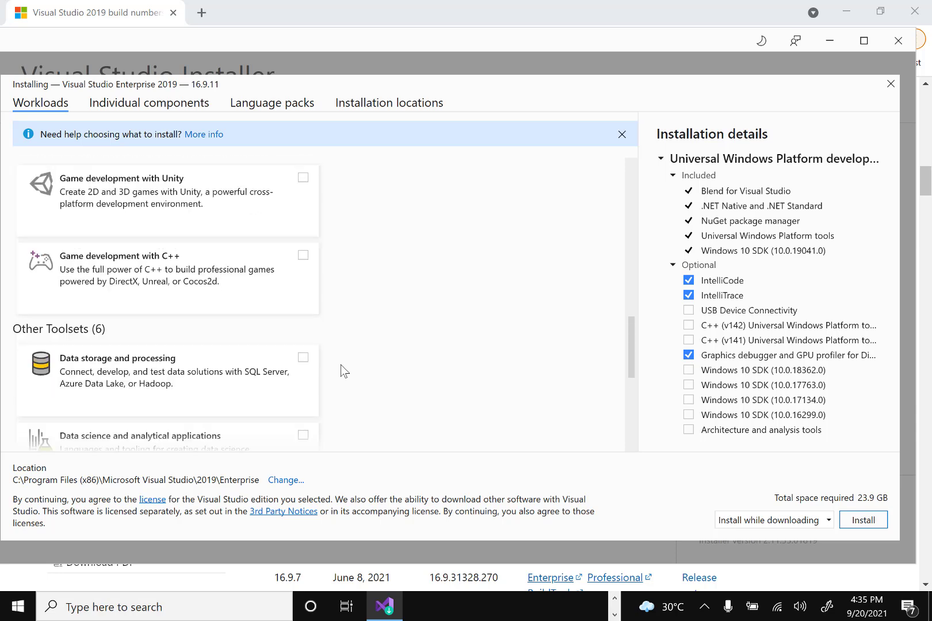
scroll(340, 365, "down", 4)
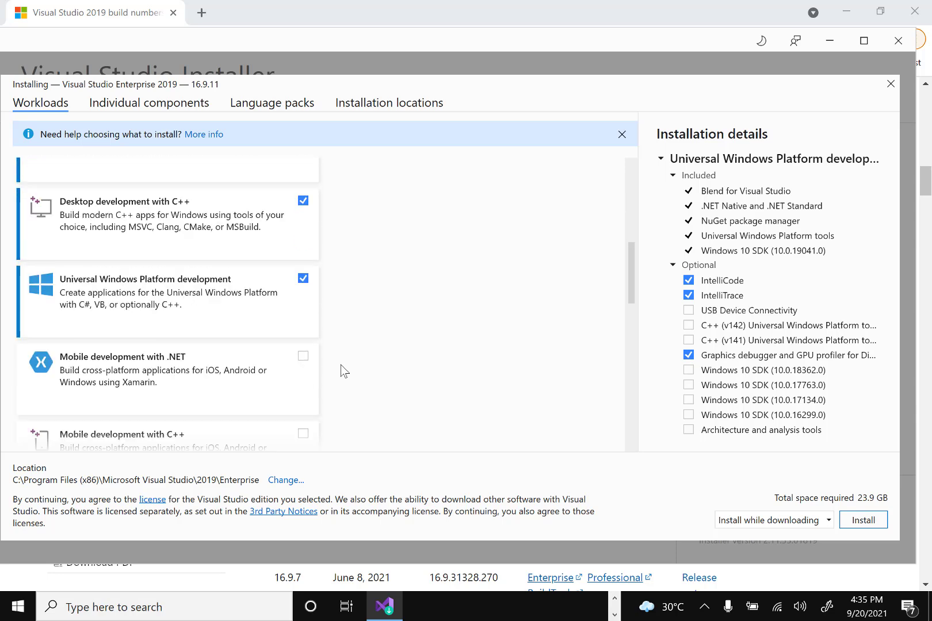
scroll(340, 364, "up", 14)
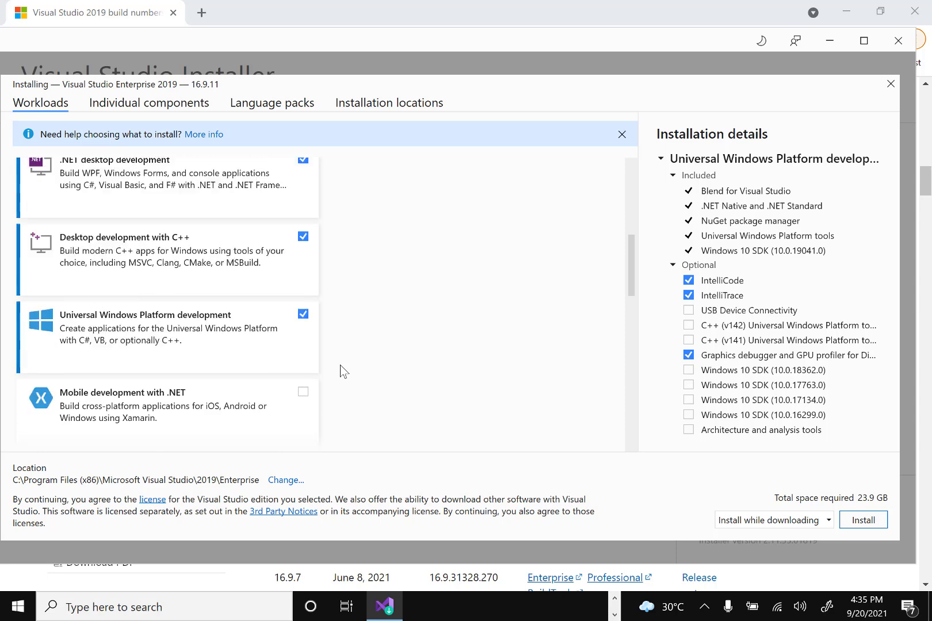
Step: Install the selected workloads, then launch Visual Studio 2019 from the Start menu search results
left_click(863, 520)
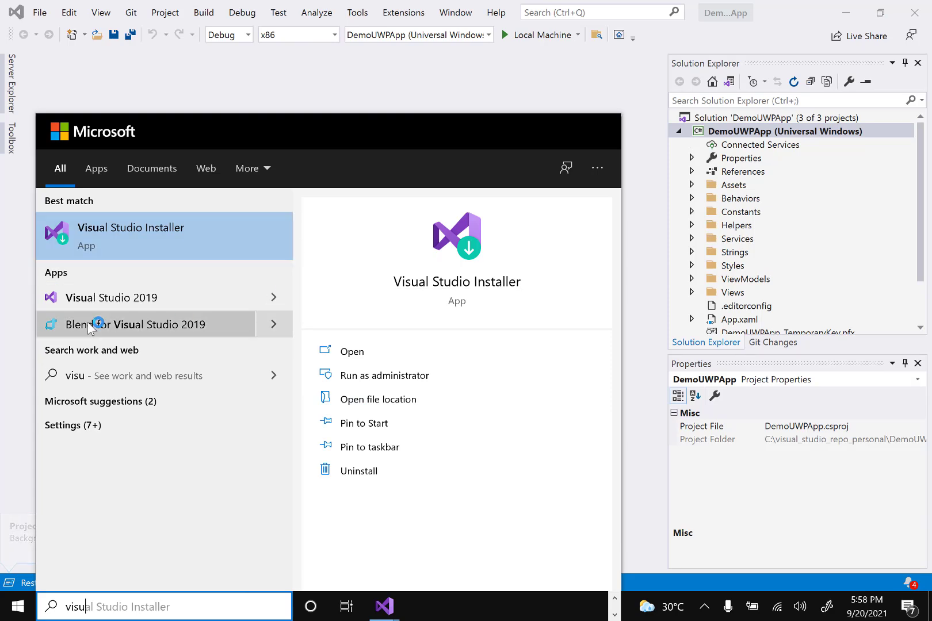
left_click(271, 299)
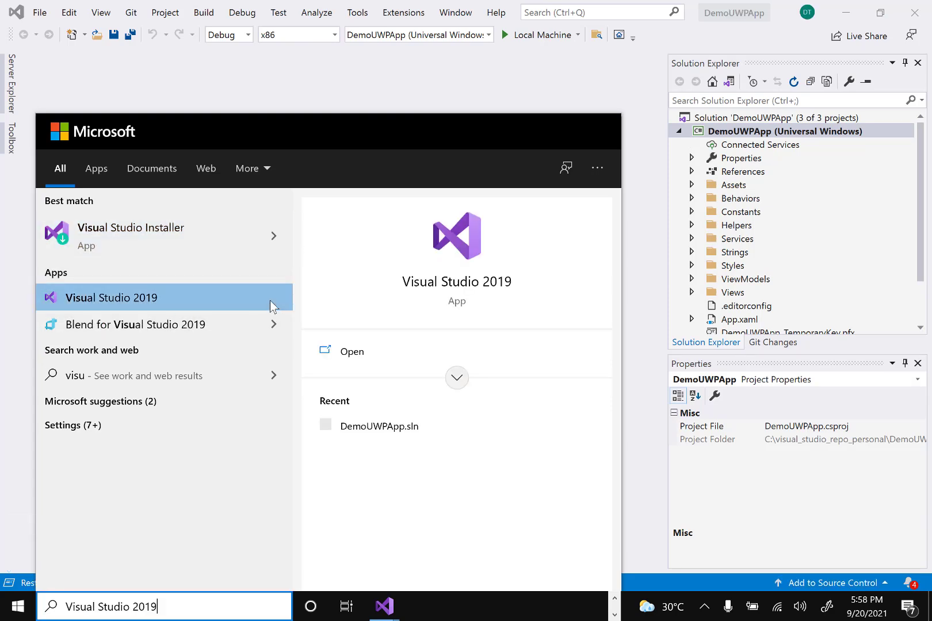
left_click(446, 106)
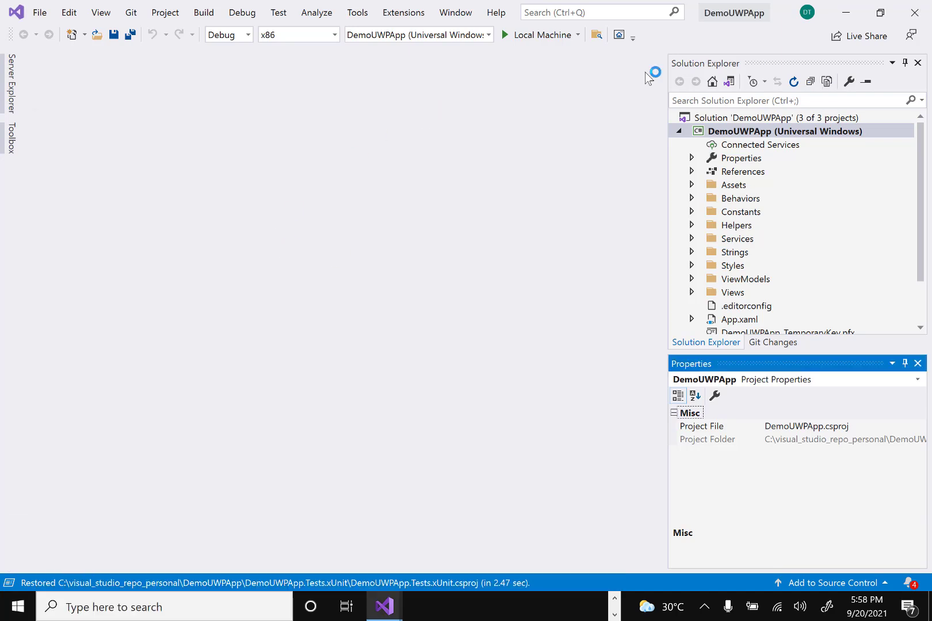
left_click(500, 13)
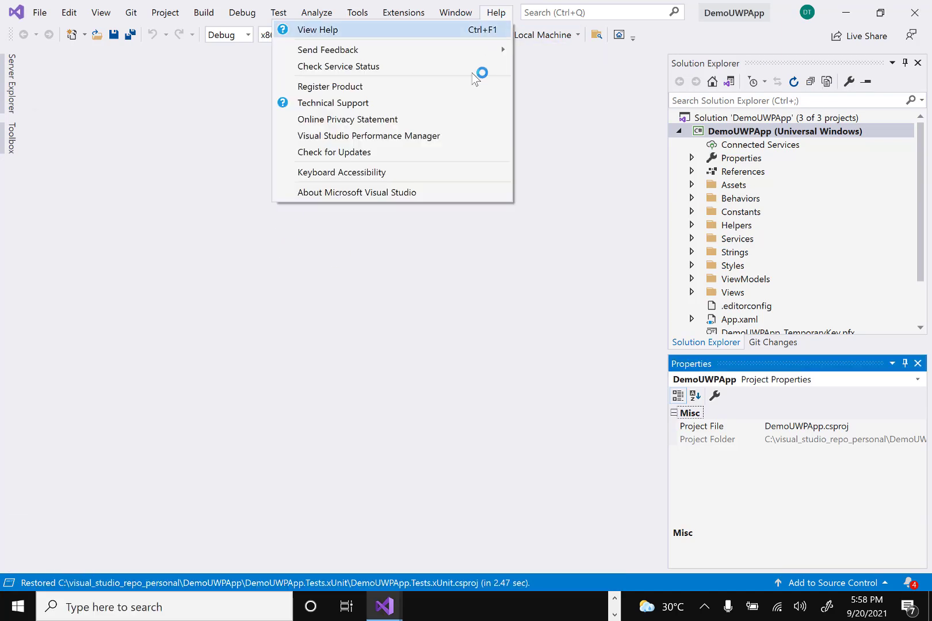
left_click(433, 192)
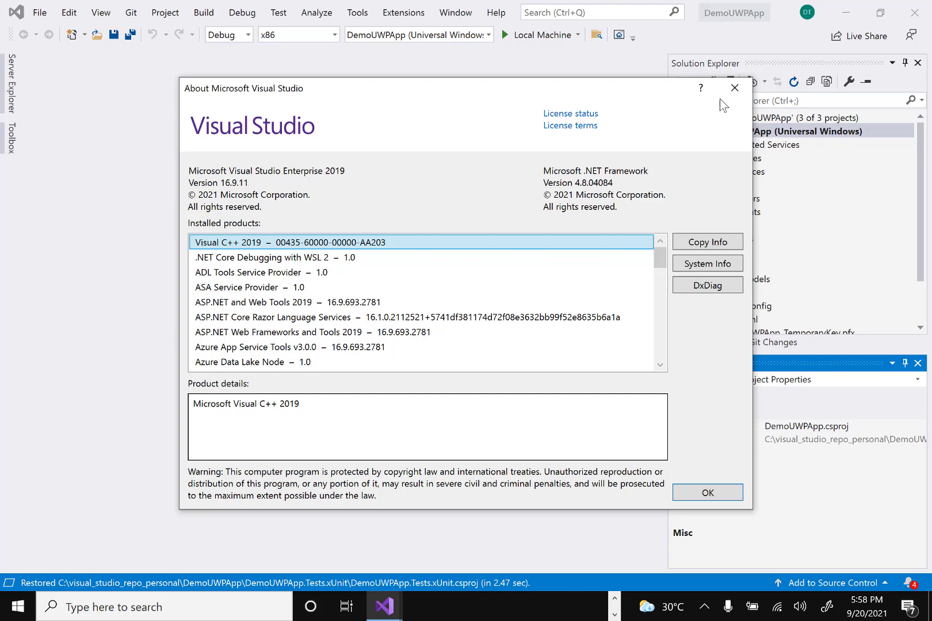
left_click(734, 88)
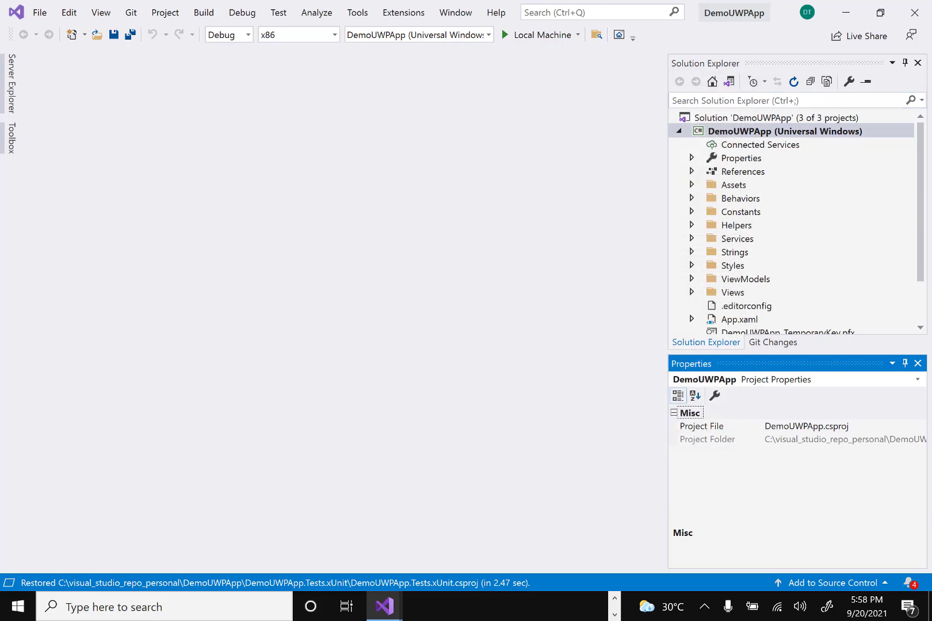